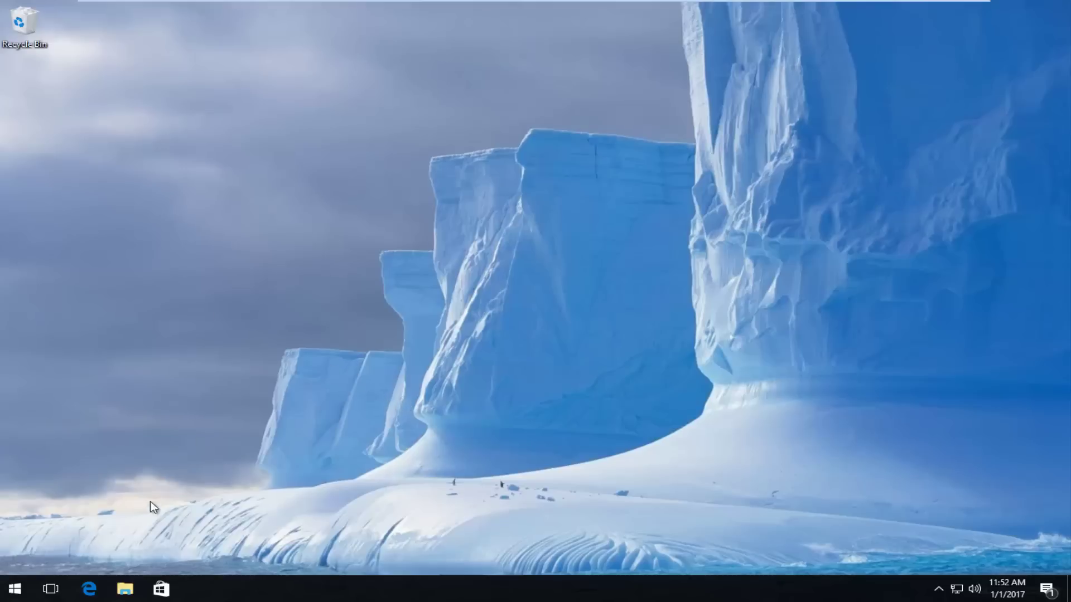
# Search the Start menu for 'chrome' and launch Google Chrome from the best match.
pyautogui.click(14, 589)
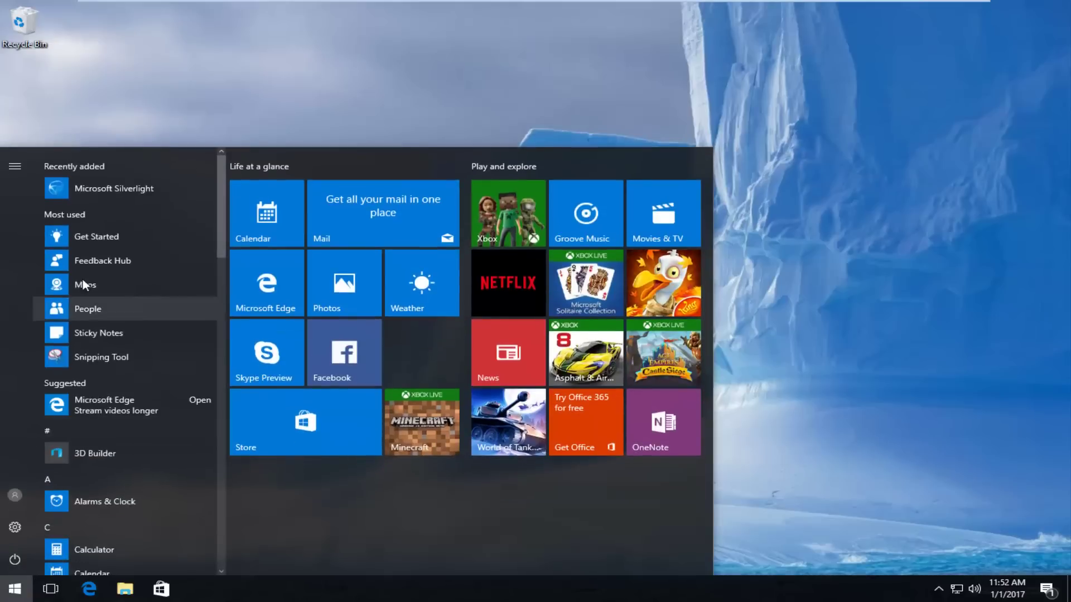
pyautogui.write('chrome')
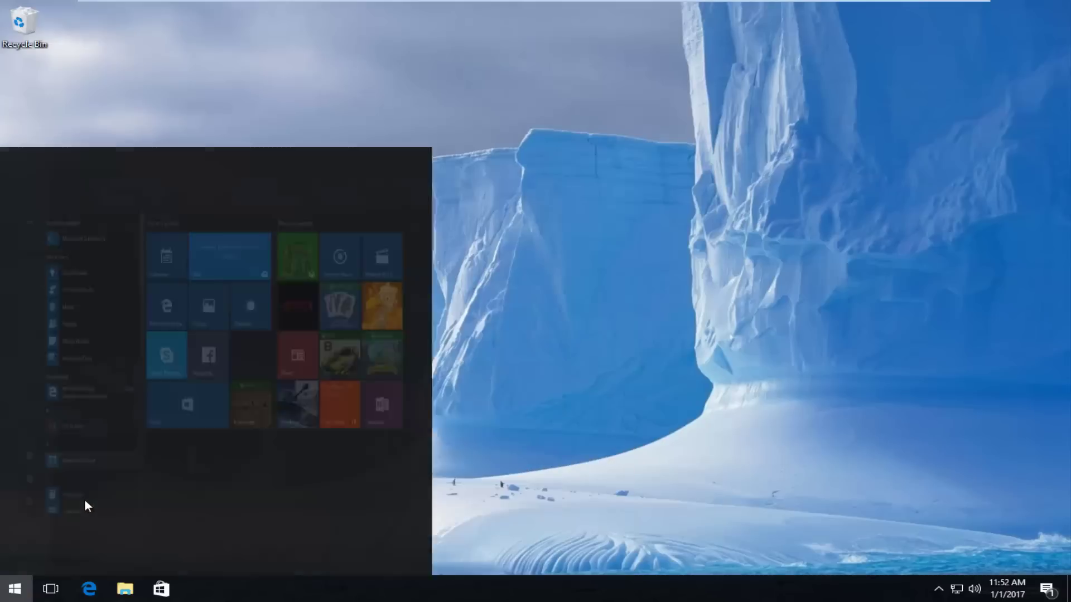
pyautogui.click(120, 219)
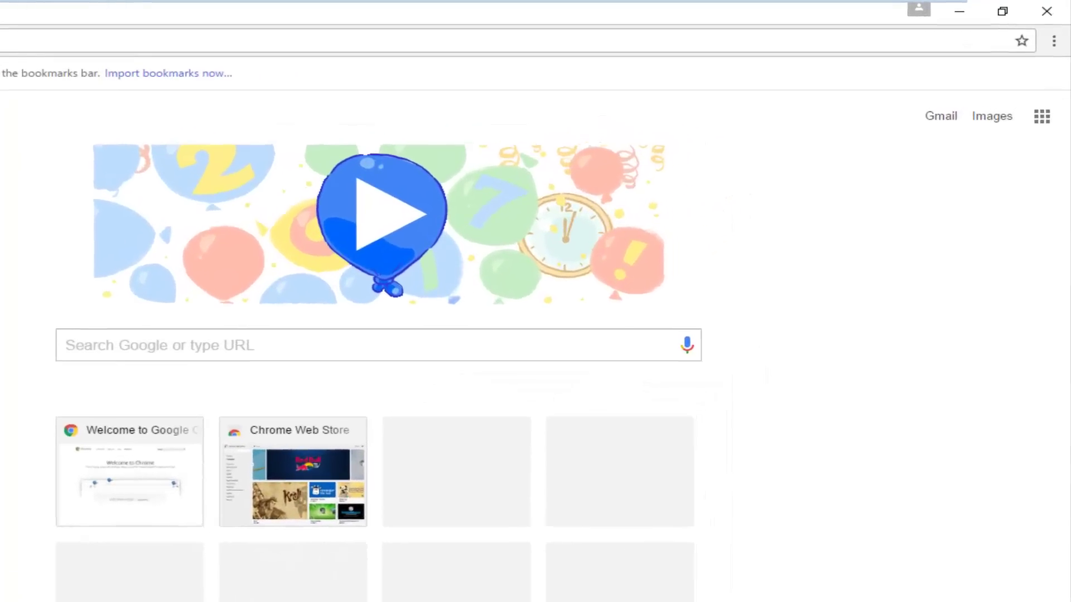
# Open Chrome's Clear browsing data dialog via More tools in the main menu.
pyautogui.click(1053, 46)
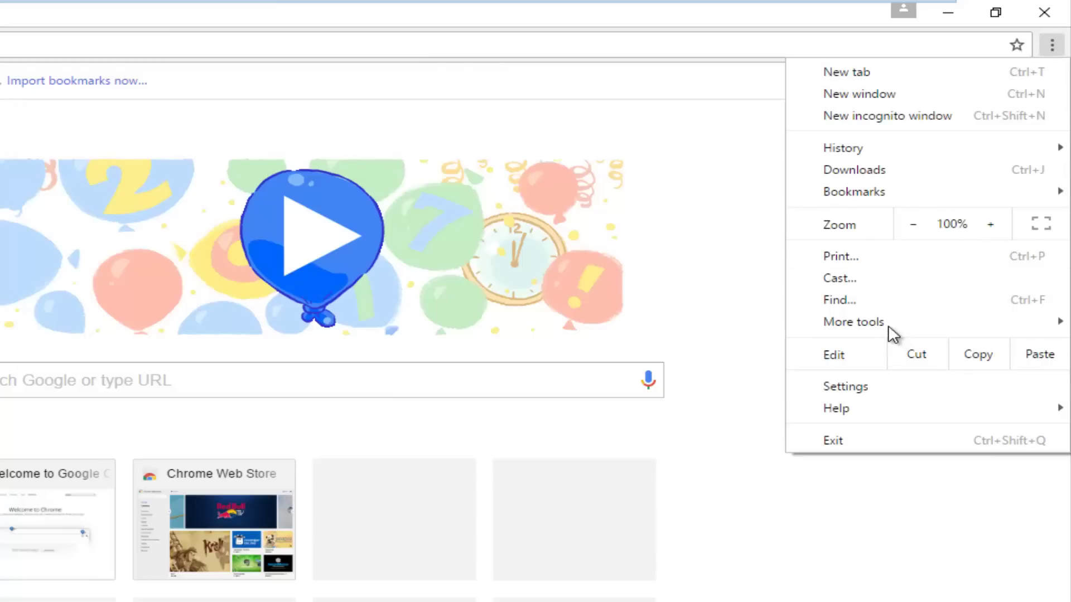
pyautogui.moveTo(890, 324)
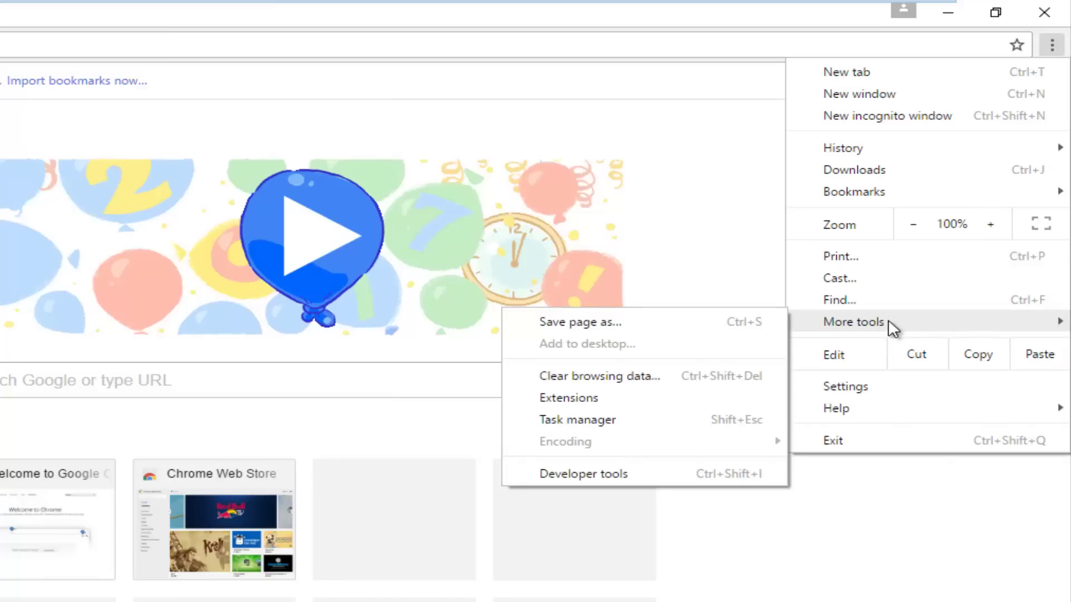
pyautogui.click(584, 375)
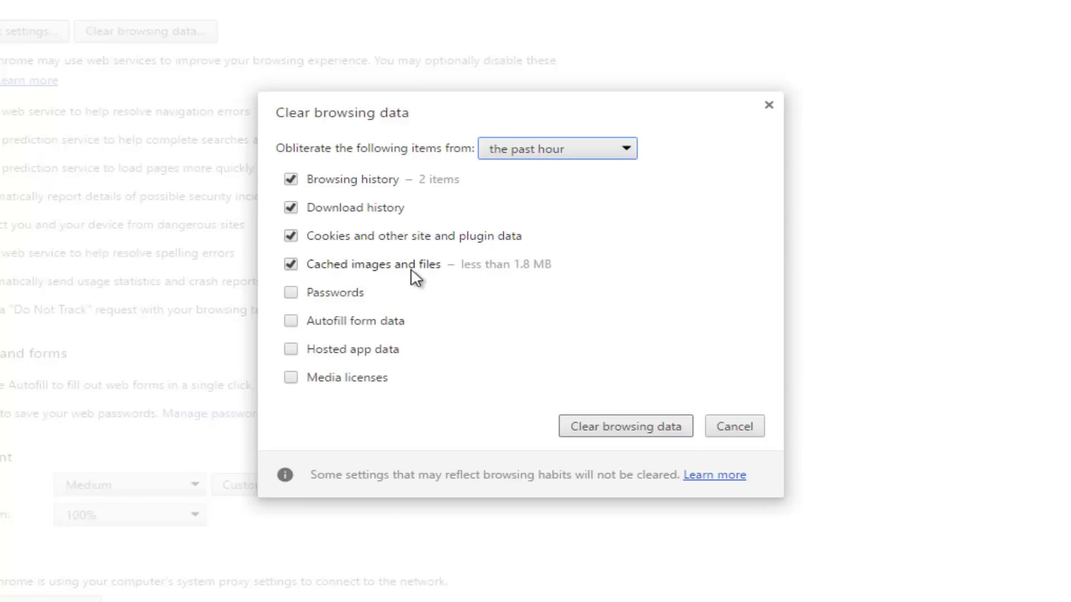
# Uncheck browsing and download history, leaving cookies and cached images and files selected.
pyautogui.click(290, 264)
pyautogui.click(291, 261)
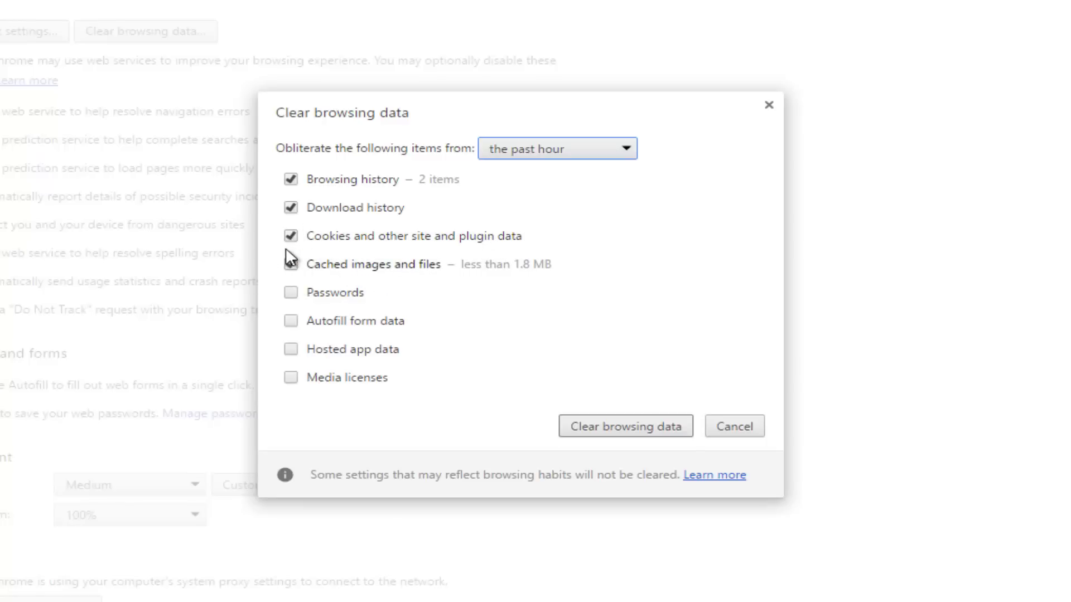
pyautogui.click(292, 206)
pyautogui.click(292, 179)
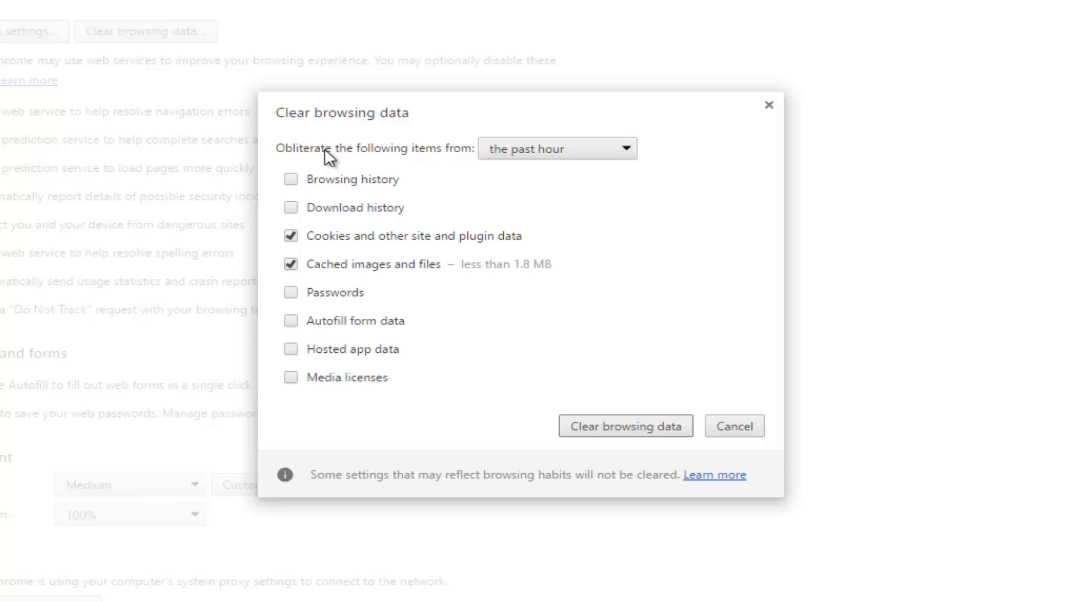
# Set the time range to 'the beginning of time' and clear the selected data.
pyautogui.click(606, 152)
pyautogui.click(540, 234)
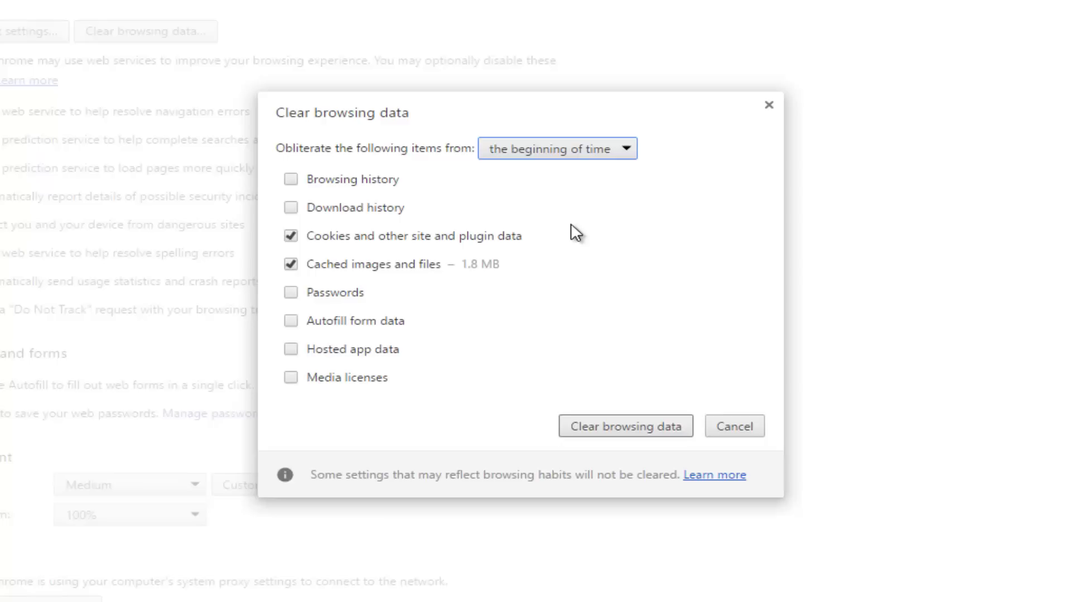
pyautogui.click(621, 426)
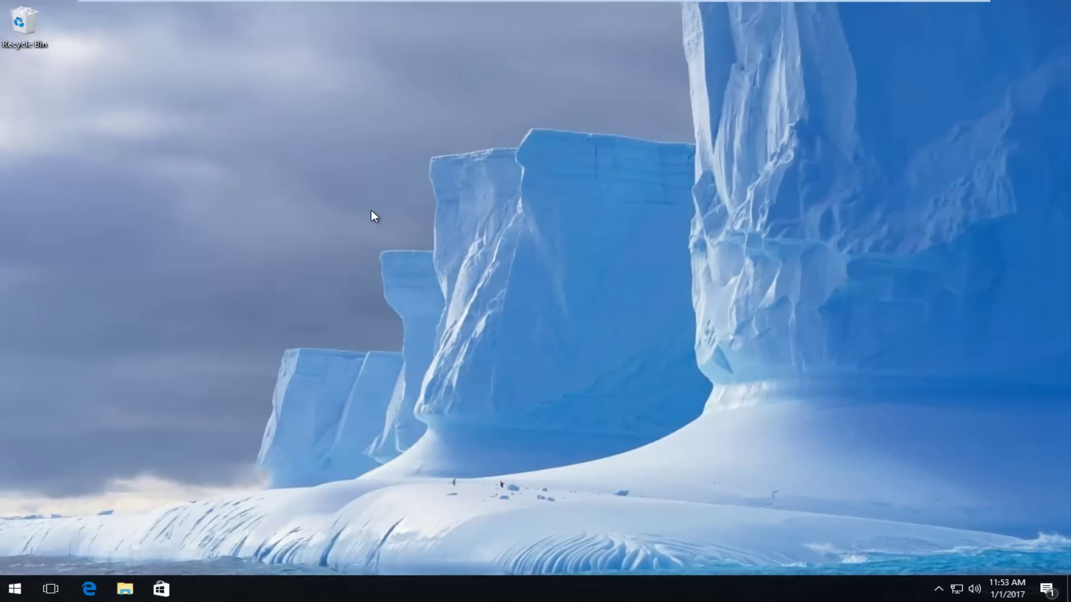
# Launch Command Prompt (Admin) from the Start right-click menu and approve the UAC prompt.
pyautogui.rightClick(15, 590)
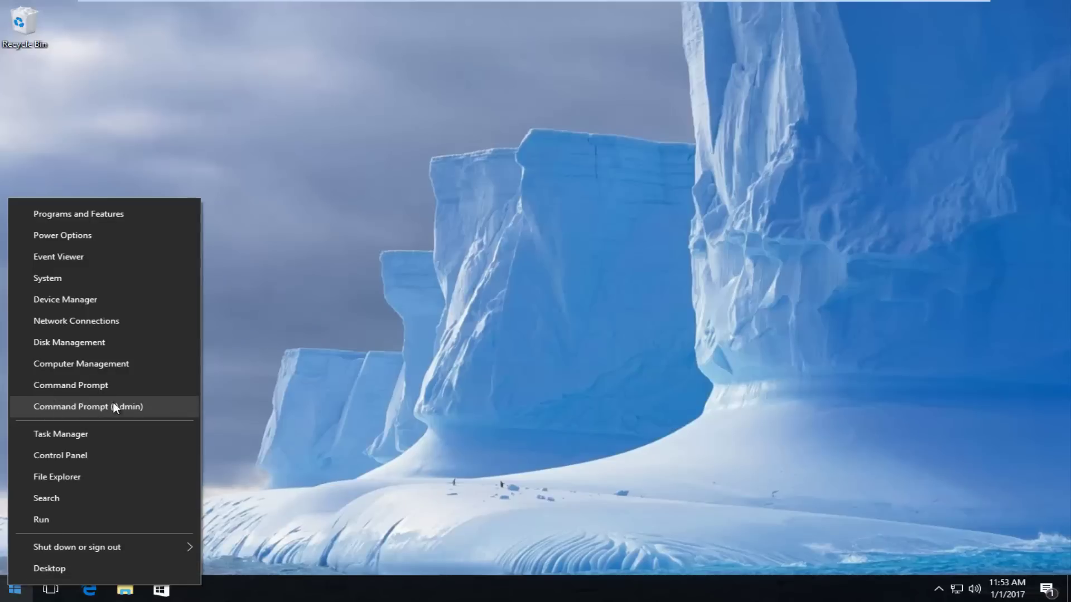
pyautogui.click(93, 406)
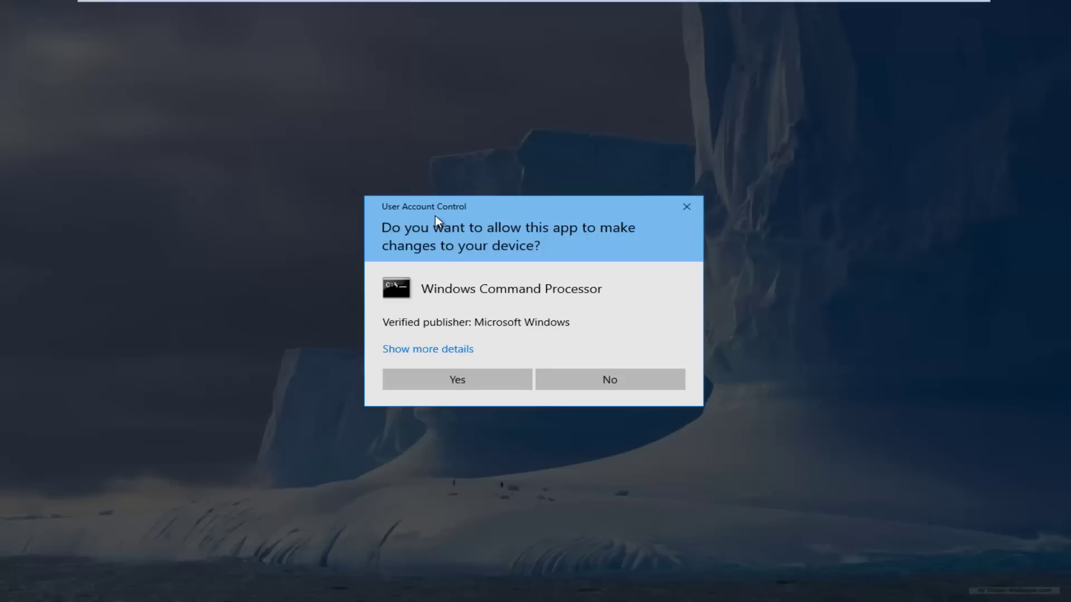
pyautogui.click(440, 381)
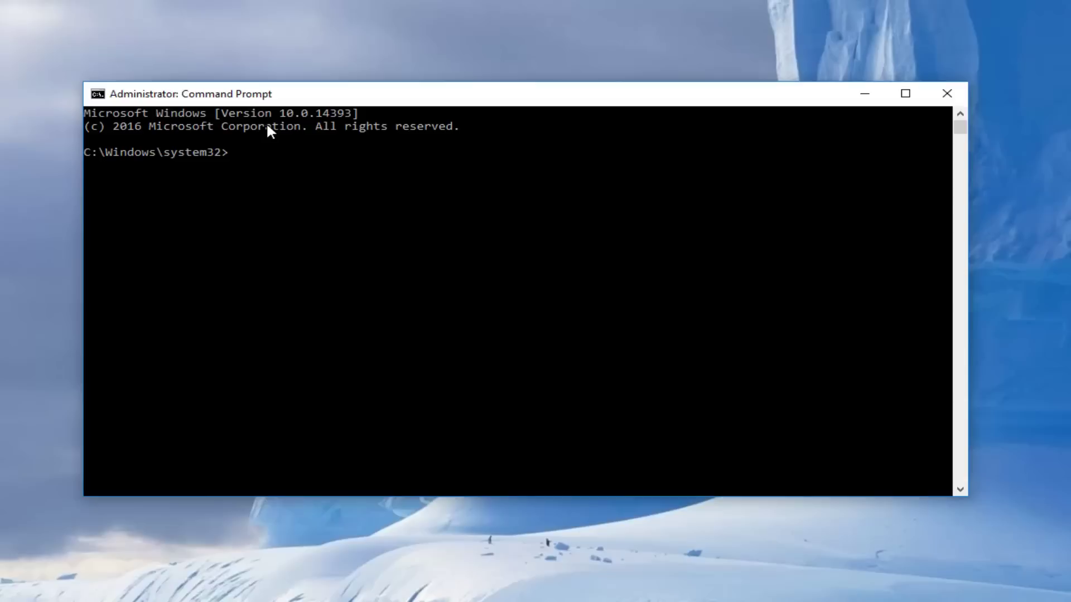
# Run ipconfig /release, ipconfig /all and ipconfig /flushdns in turn.
pyautogui.write('ipconfig')
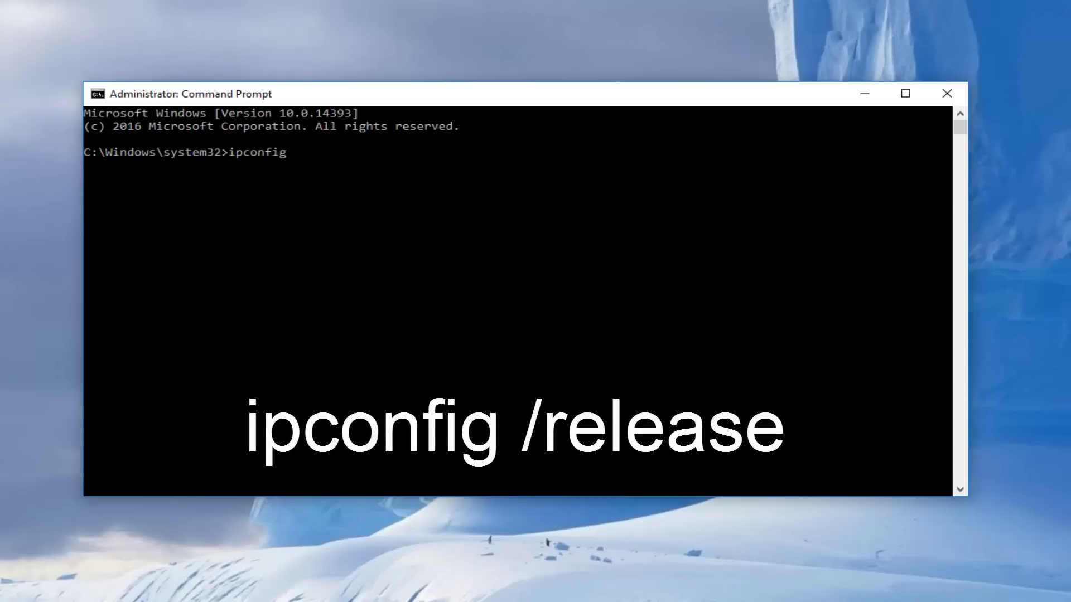
pyautogui.write(' /release')
pyautogui.press('Return')
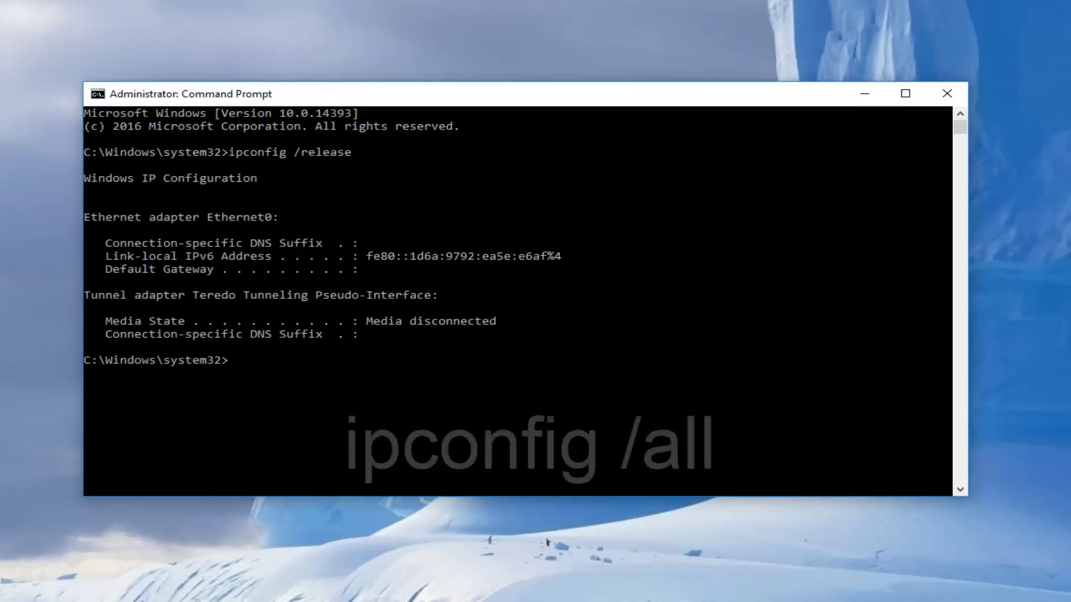
pyautogui.write('ipcon')
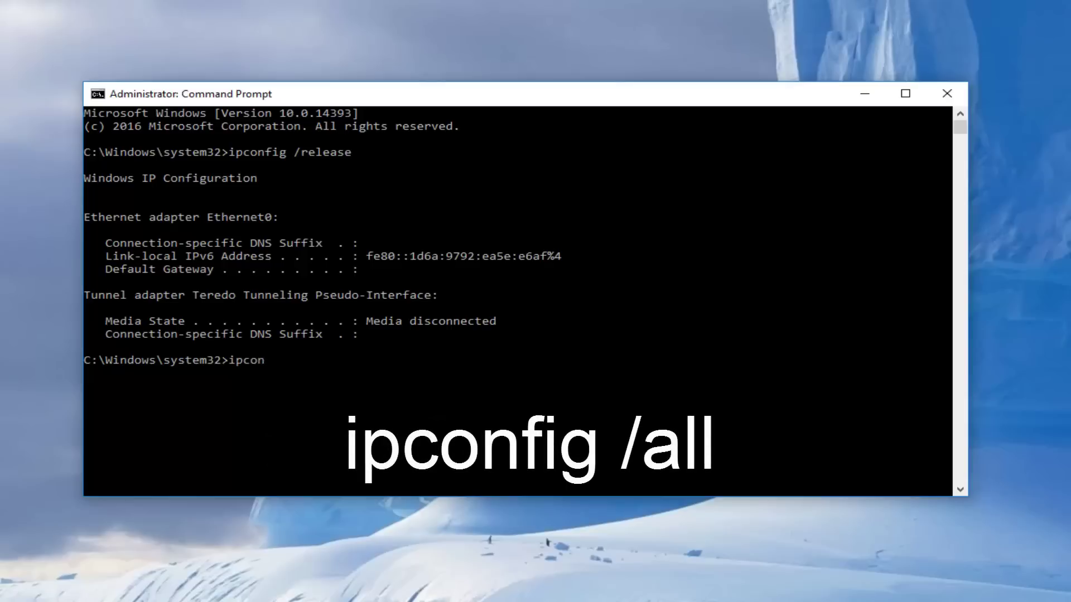
pyautogui.write('fig /all')
pyautogui.press('Return')
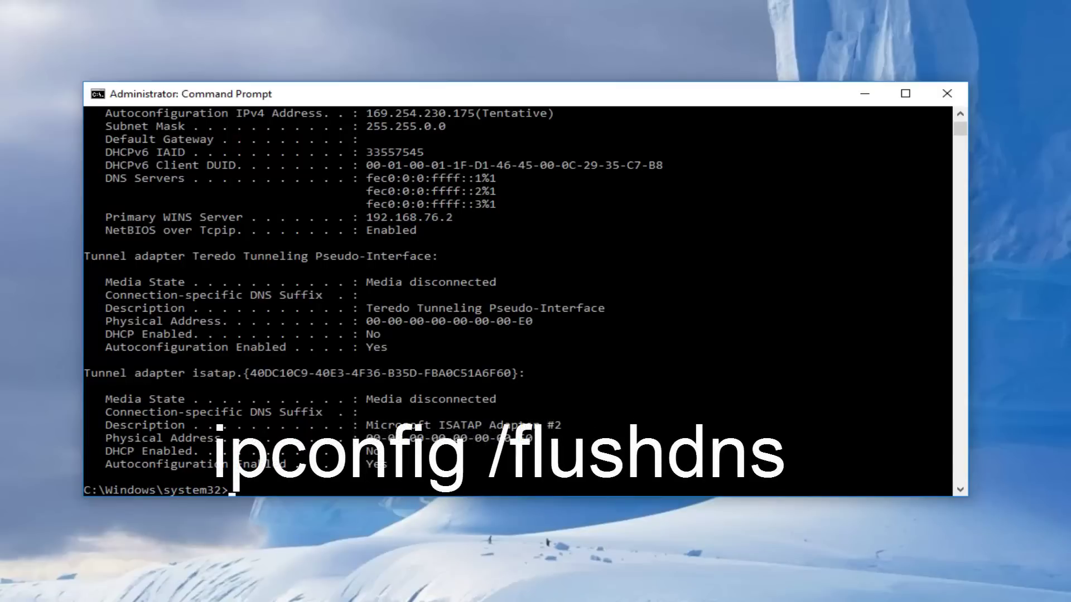
pyautogui.write('ipconfig /flush')
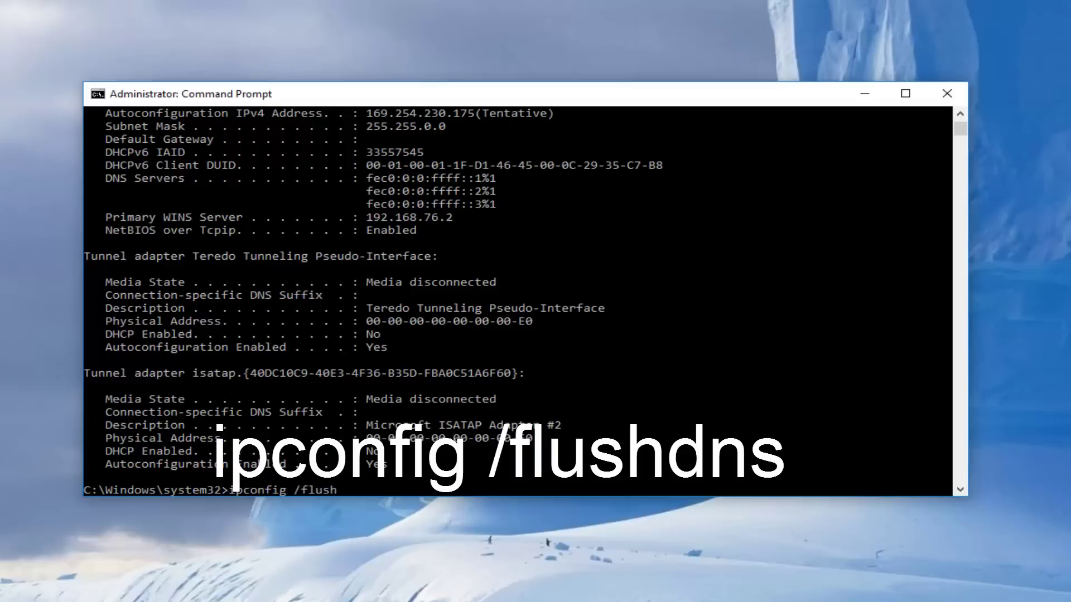
pyautogui.write('dns')
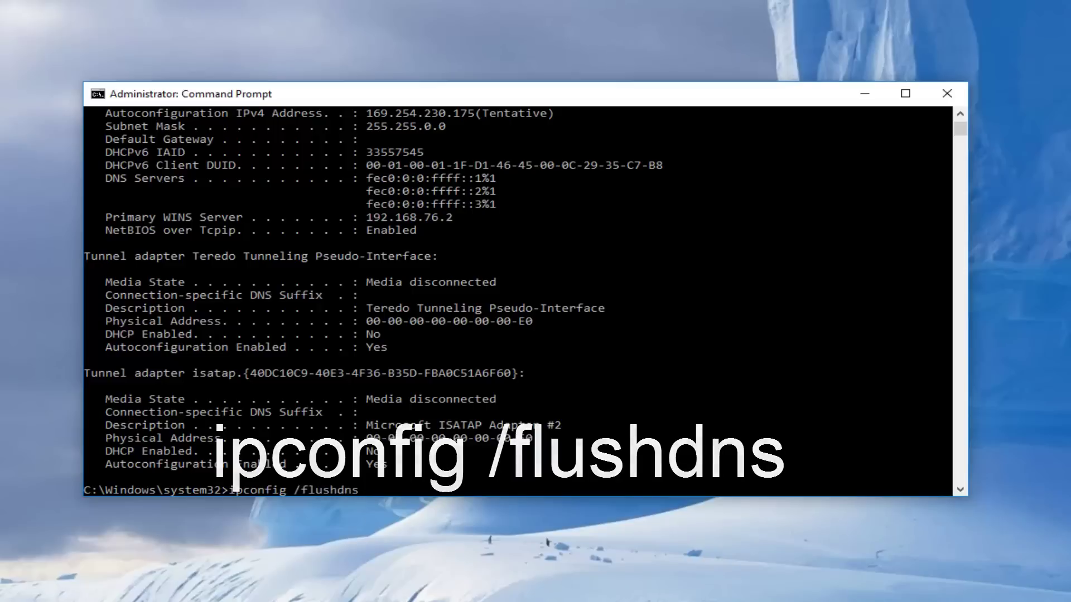
pyautogui.press('Return')
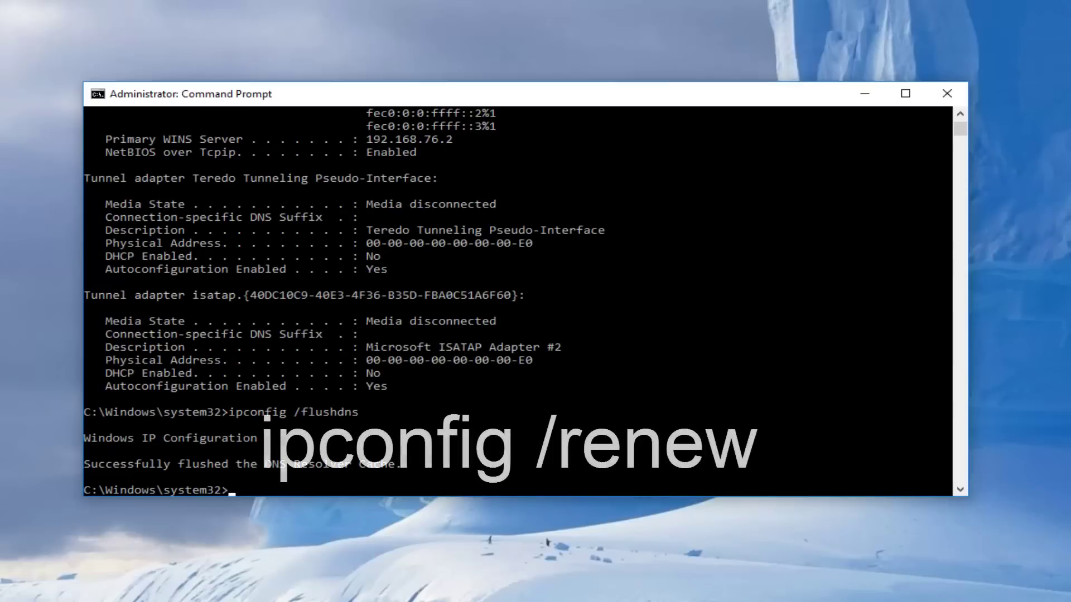
# Run ipconfig /renew, then netsh int ip set dns to display its usage help.
pyautogui.write('ipconfig')
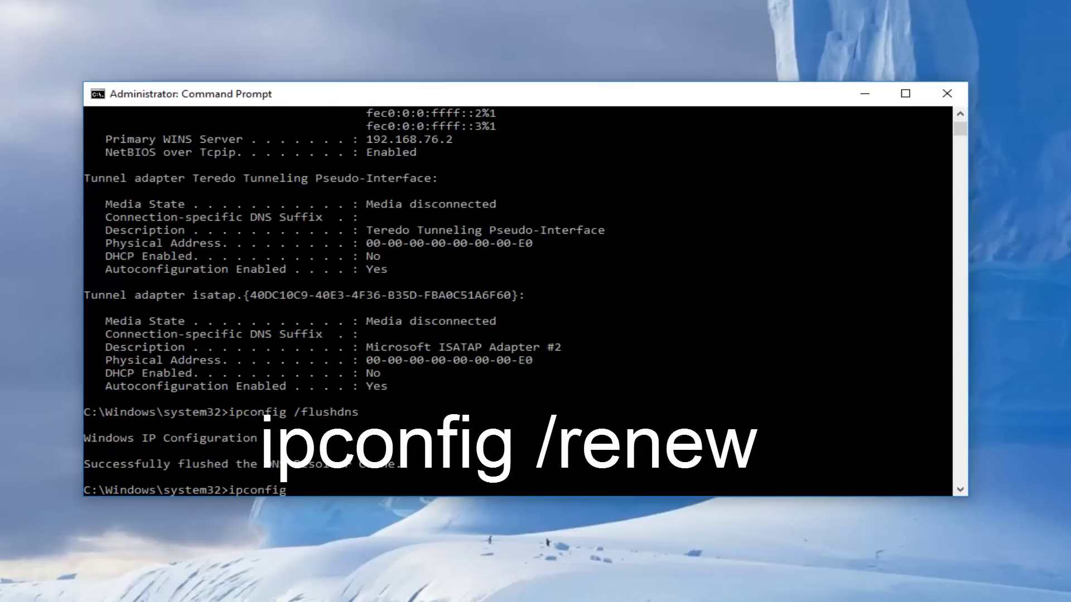
pyautogui.write(' /renew')
pyautogui.press('Return')
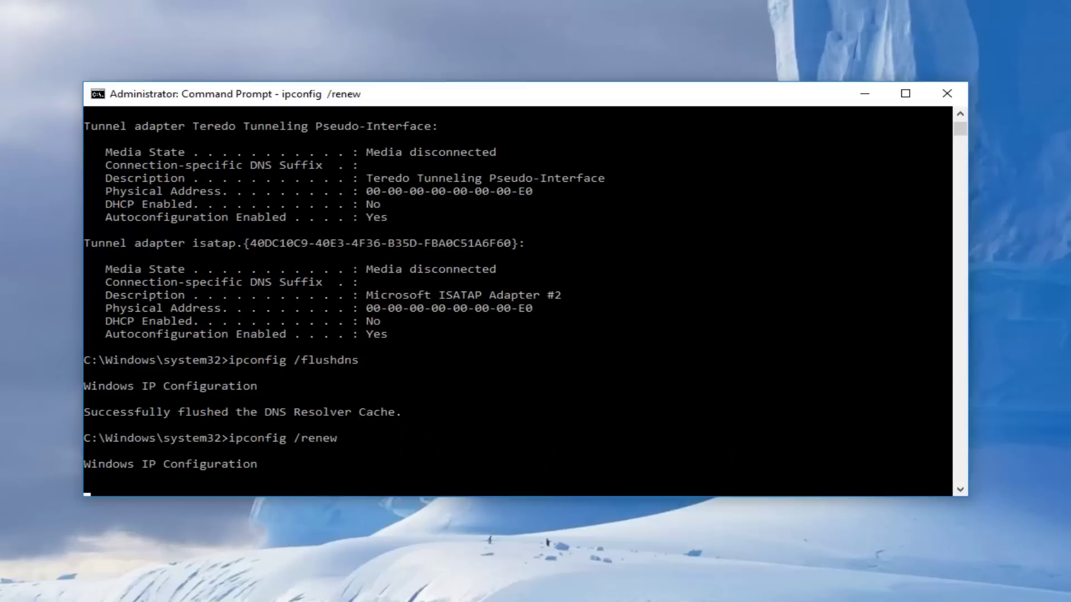
pyautogui.write('net')
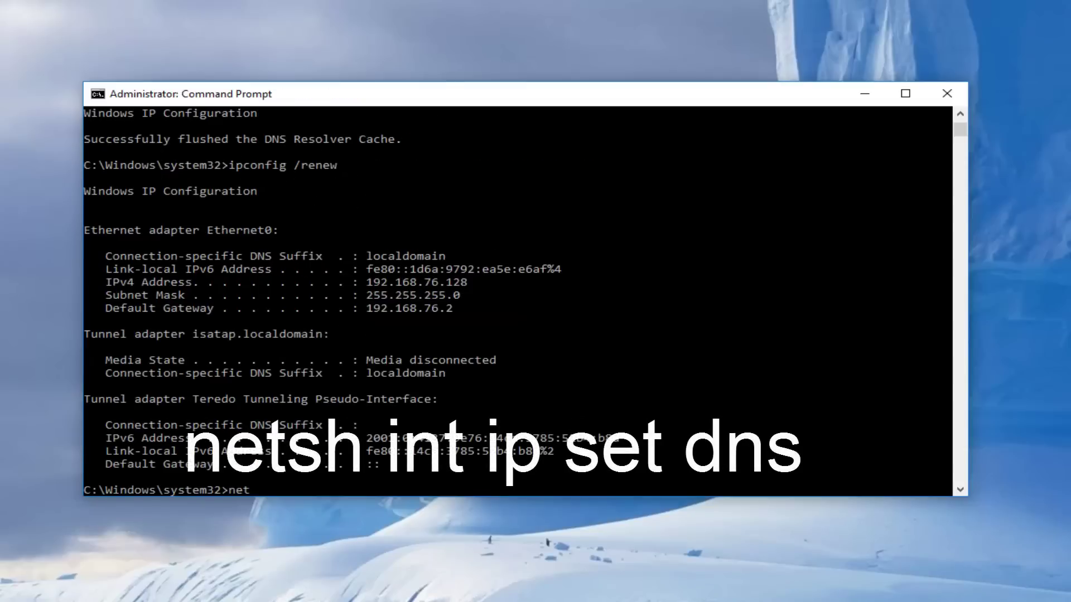
pyautogui.write('sh int ip set dns')
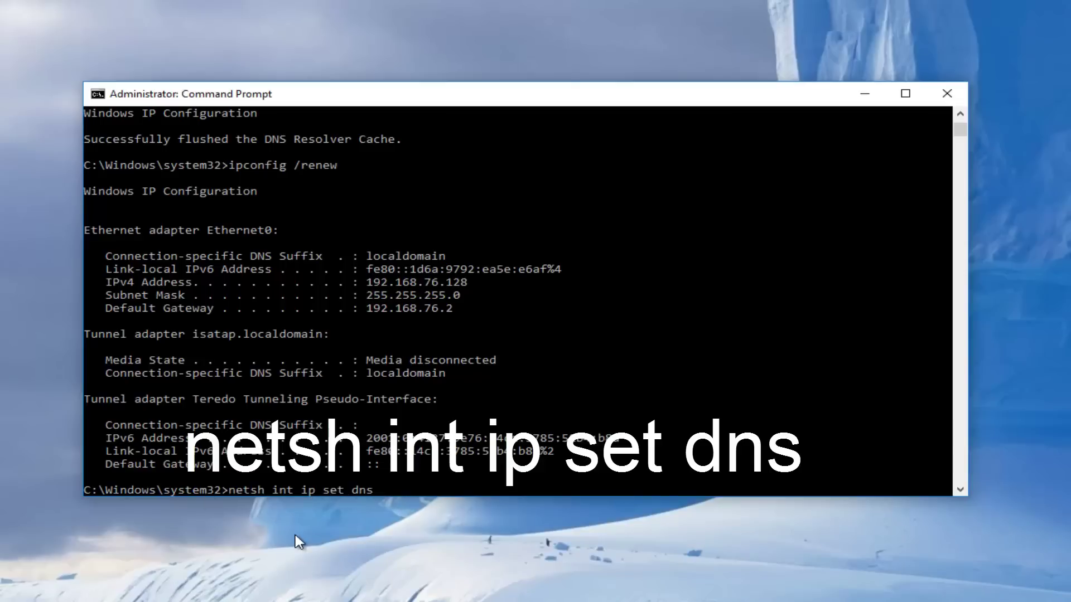
pyautogui.press('Return')
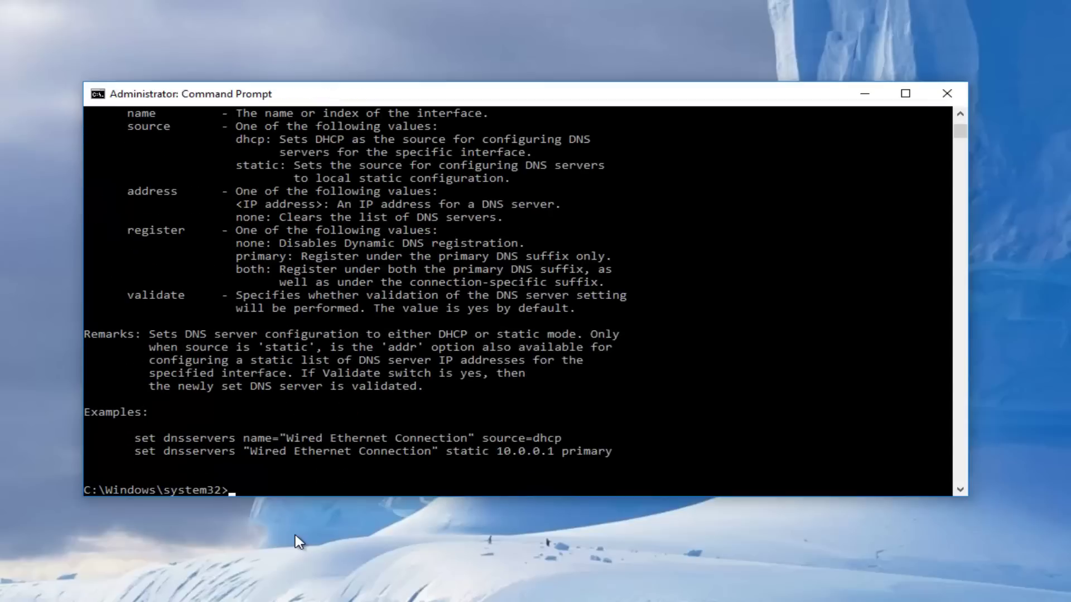
# Run netsh winsock reset in the elevated Command Prompt.
pyautogui.write('net')
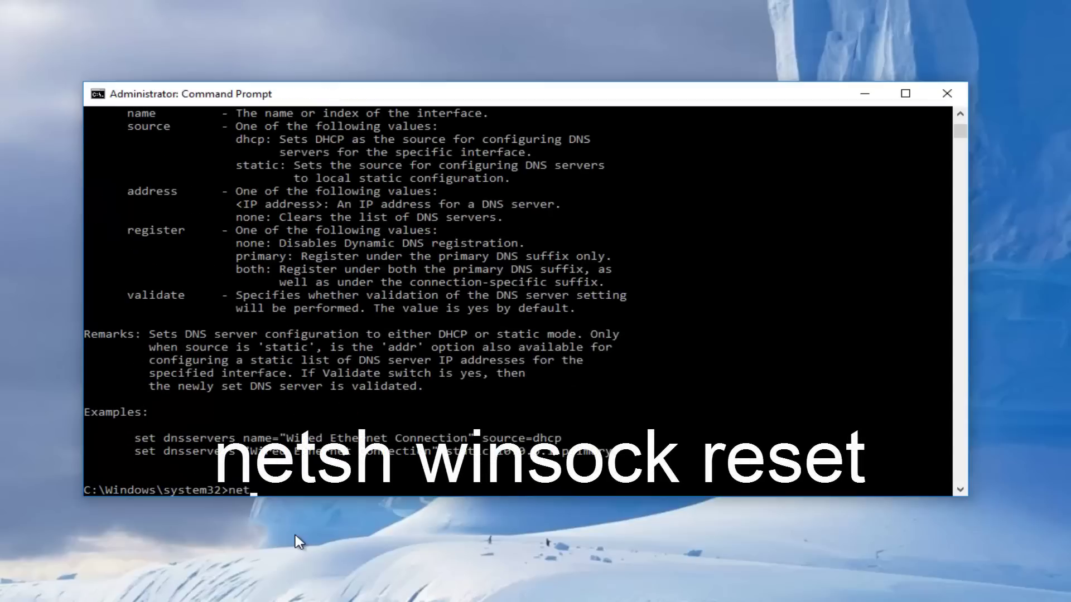
pyautogui.write('sh winsock')
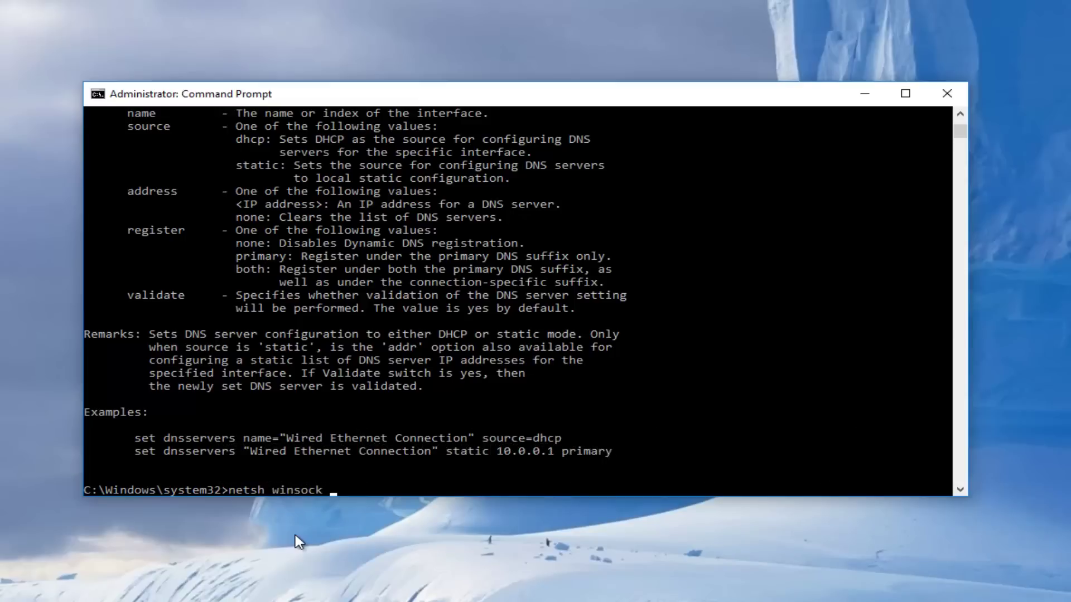
pyautogui.write(' reset')
pyautogui.press('Return')
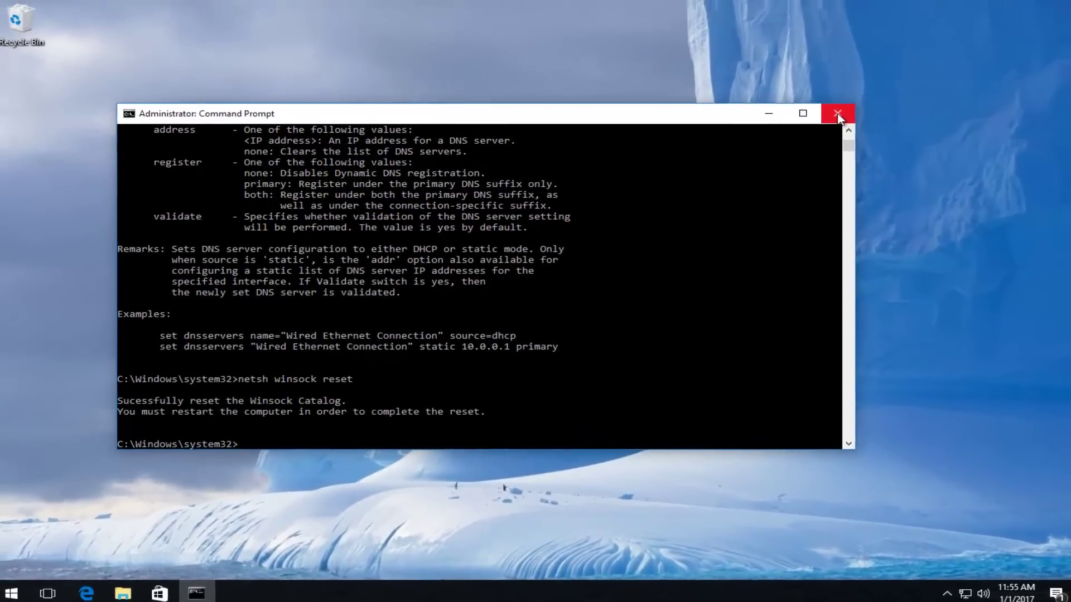
# Close the Command Prompt window and choose Restart from the Start menu's Power options.
pyautogui.click(851, 111)
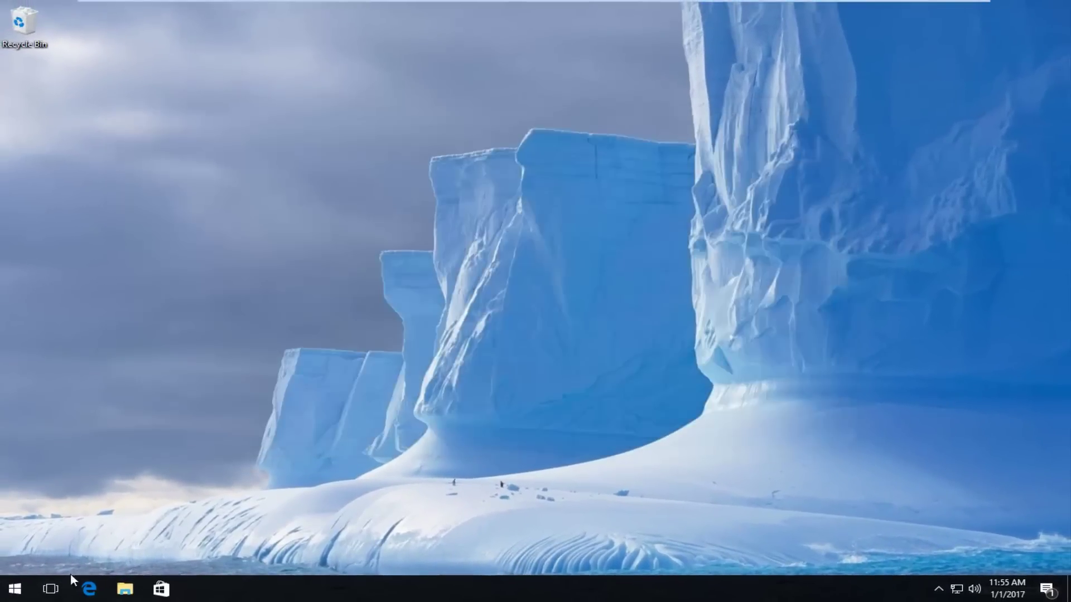
pyautogui.click(22, 590)
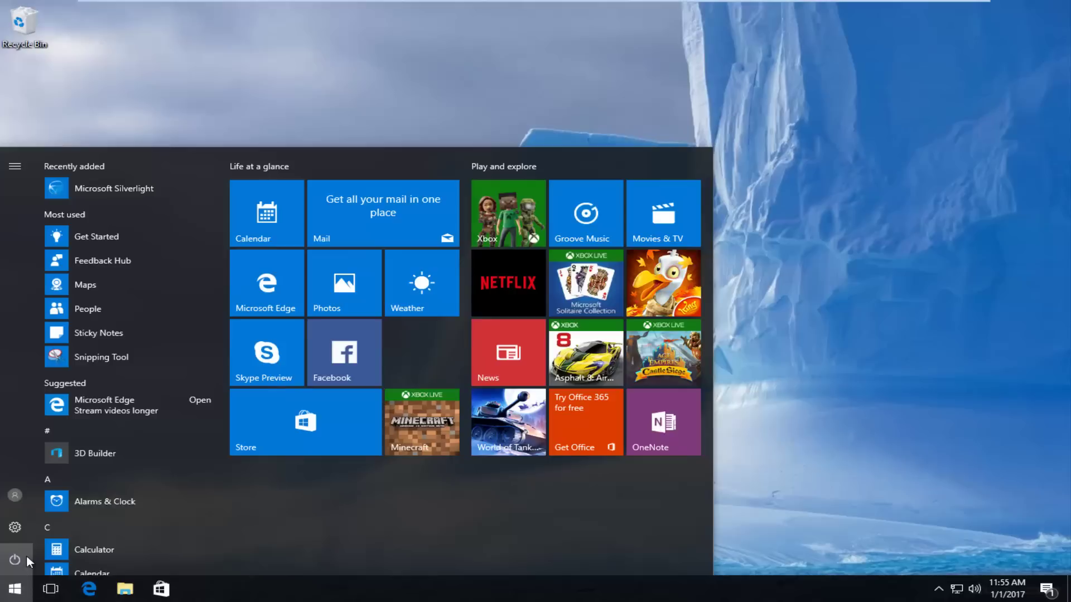
pyautogui.click(27, 555)
pyautogui.click(35, 525)
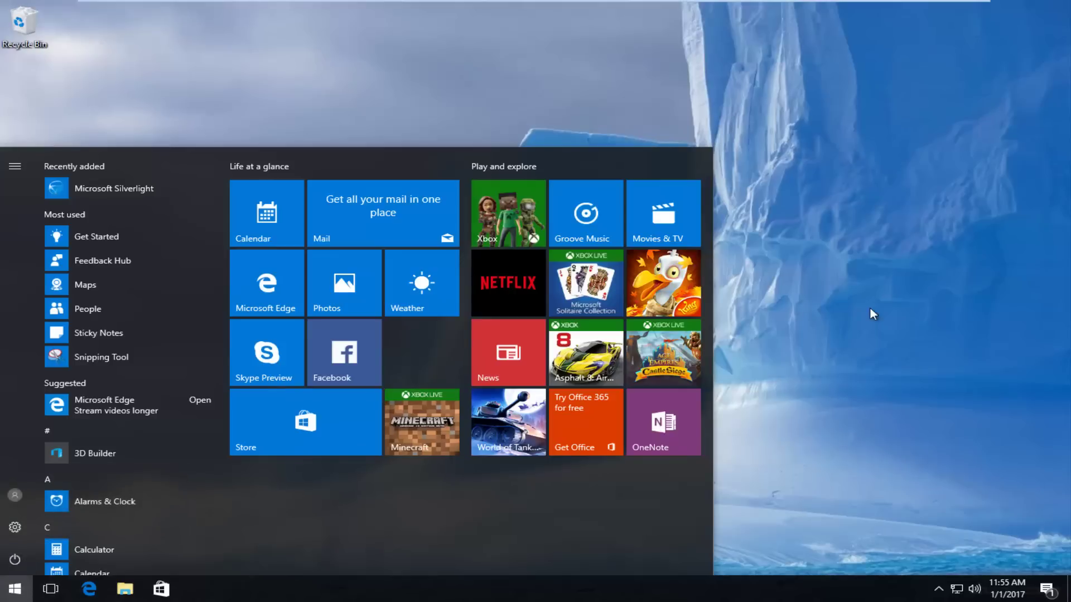